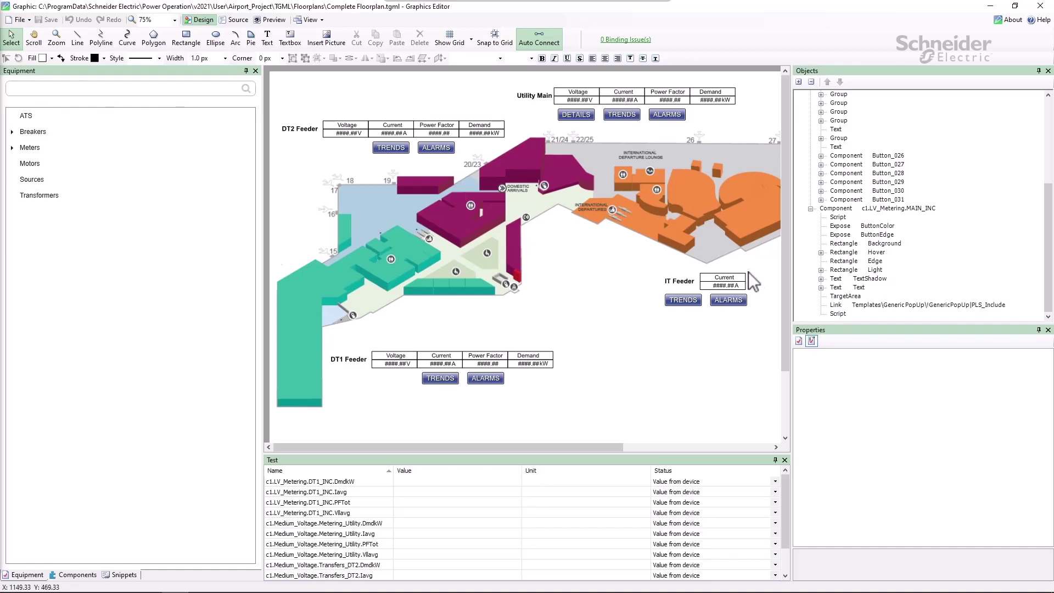
pyautogui.click(838, 315)
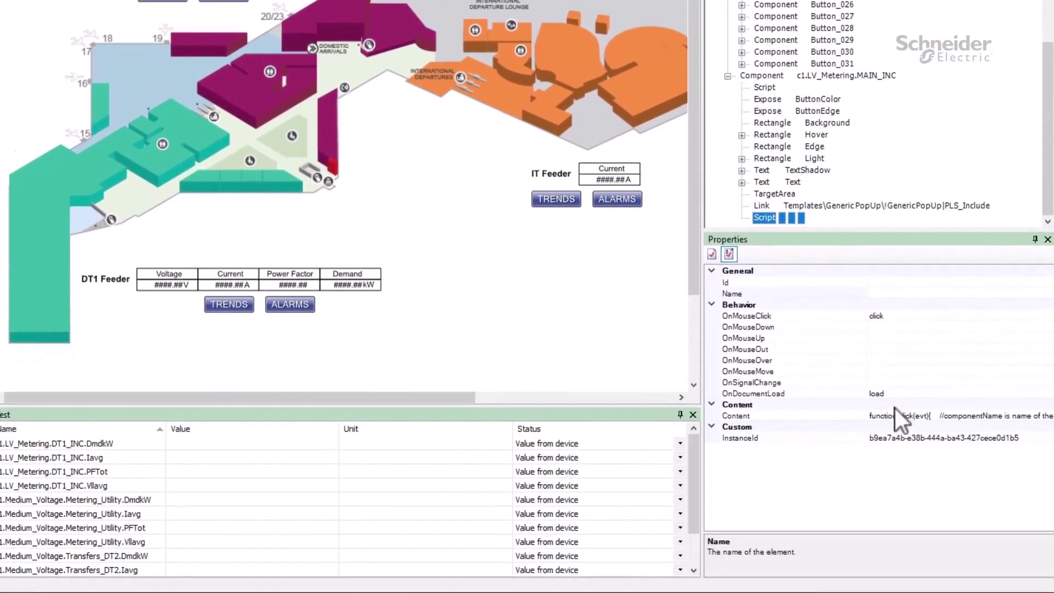
pyautogui.click(895, 407)
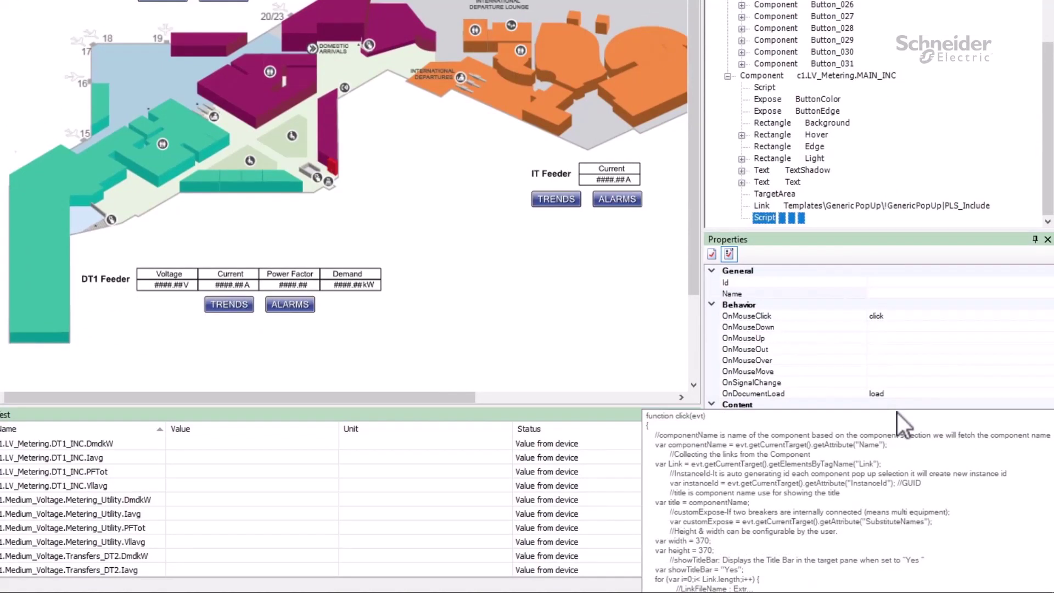
pyautogui.click(897, 413)
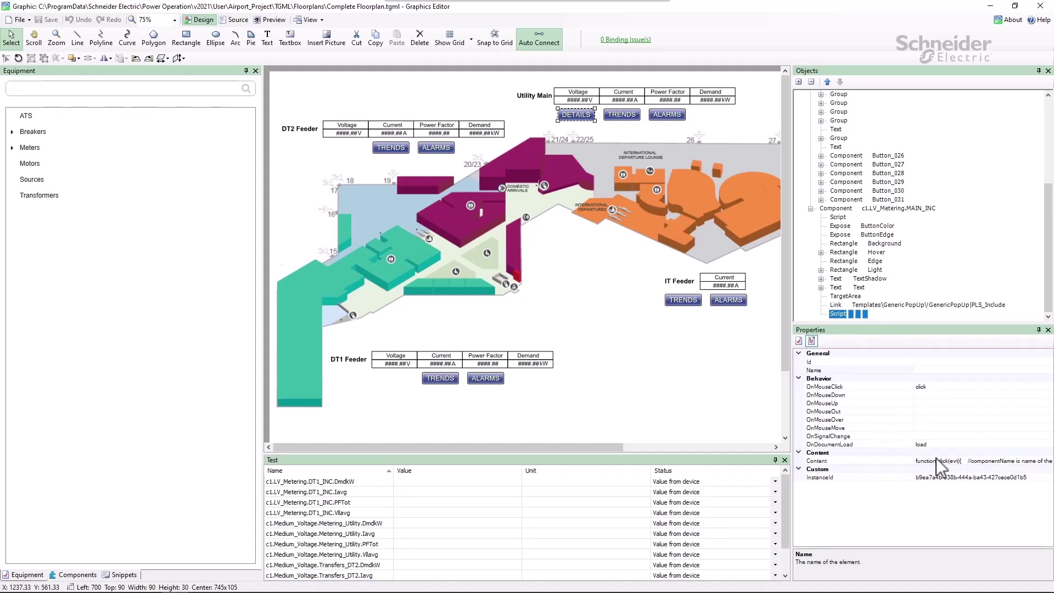
# Step: Switch from Graphics Editor to the Edge window showing javascript.info
pyautogui.hotkey('alt', 'Tab')
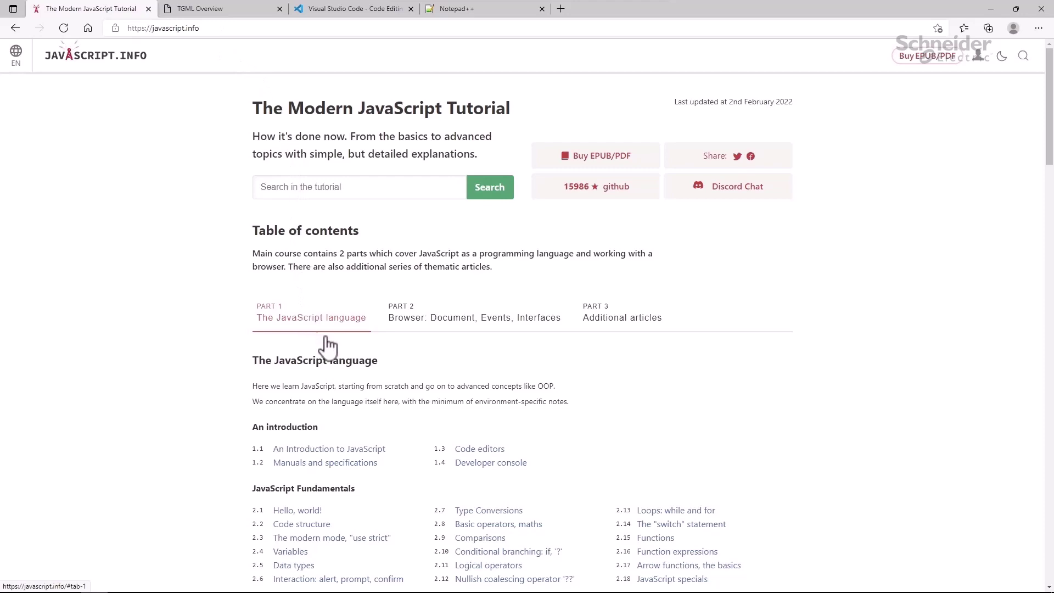
pyautogui.scroll(-3, 342, 385)
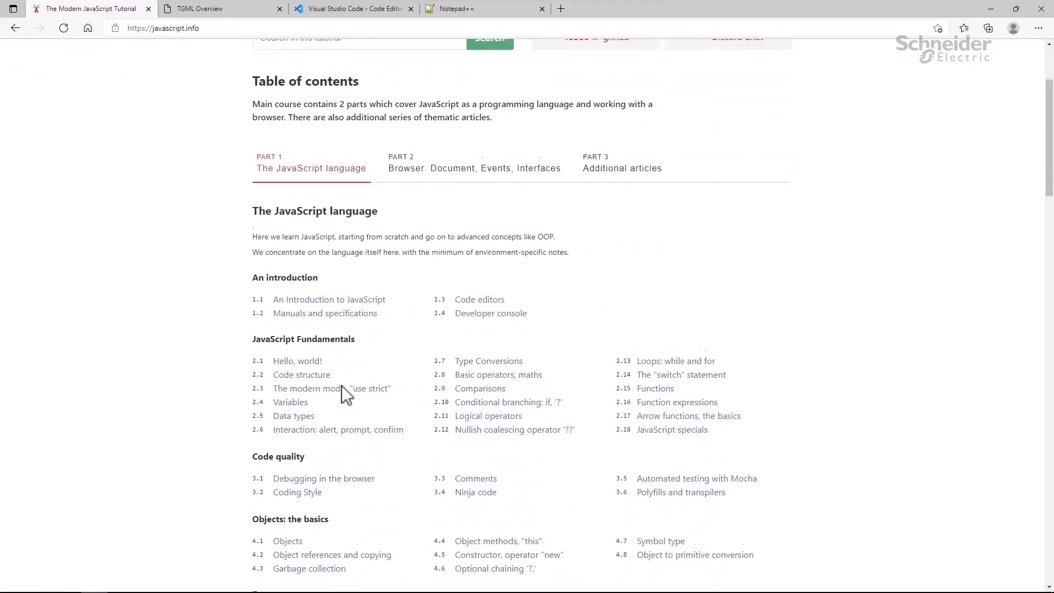
pyautogui.scroll(-4, 342, 385)
pyautogui.scroll(-3, 342, 386)
pyautogui.scroll(-5, 342, 392)
pyautogui.scroll(-1, 341, 391)
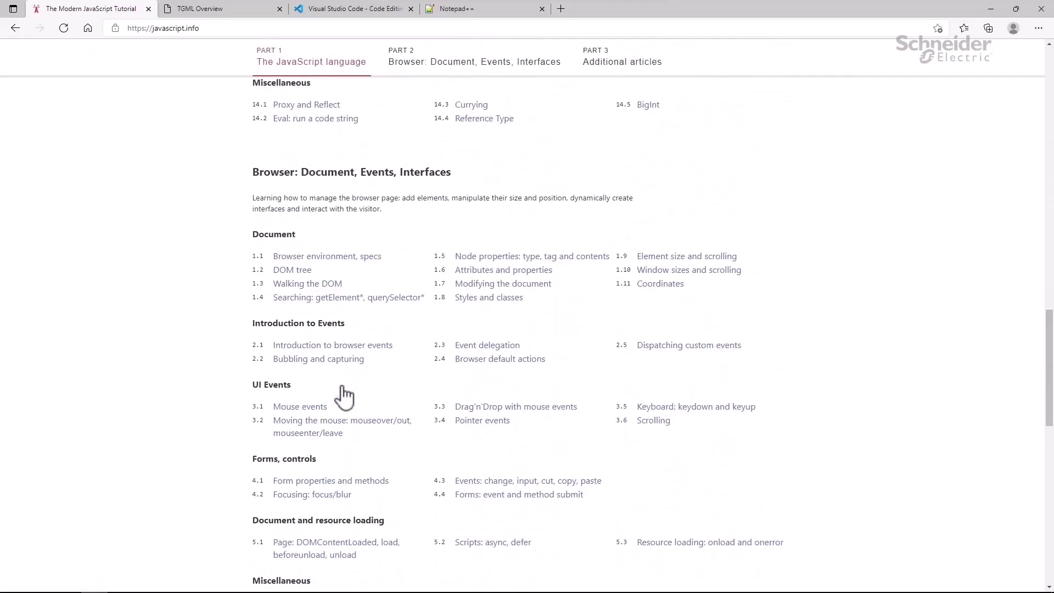
pyautogui.scroll(-1, 345, 396)
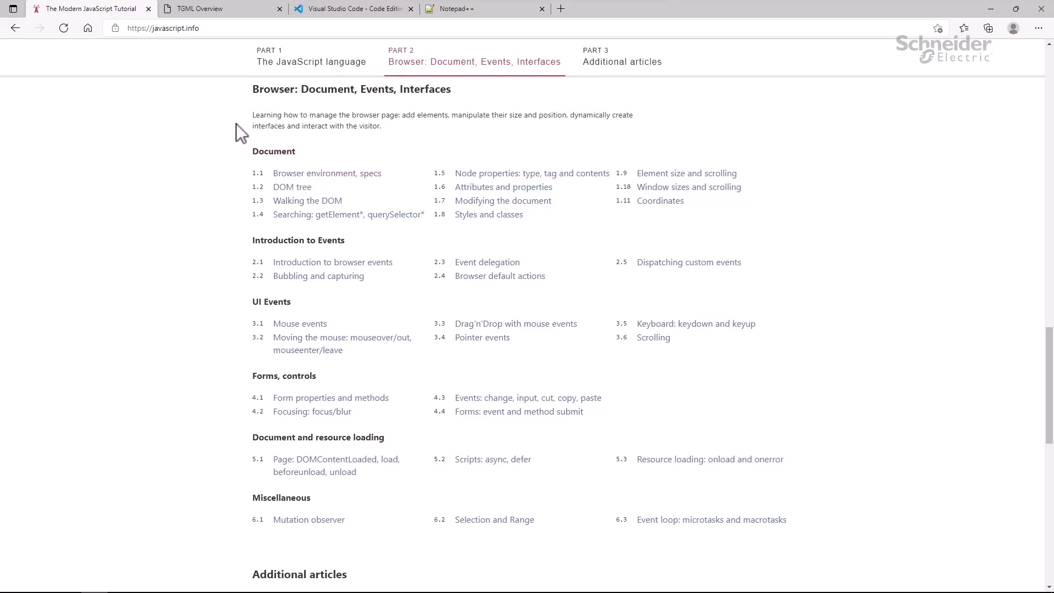
# Step: Switch the browser to the TGML Overview help page
pyautogui.click(192, 13)
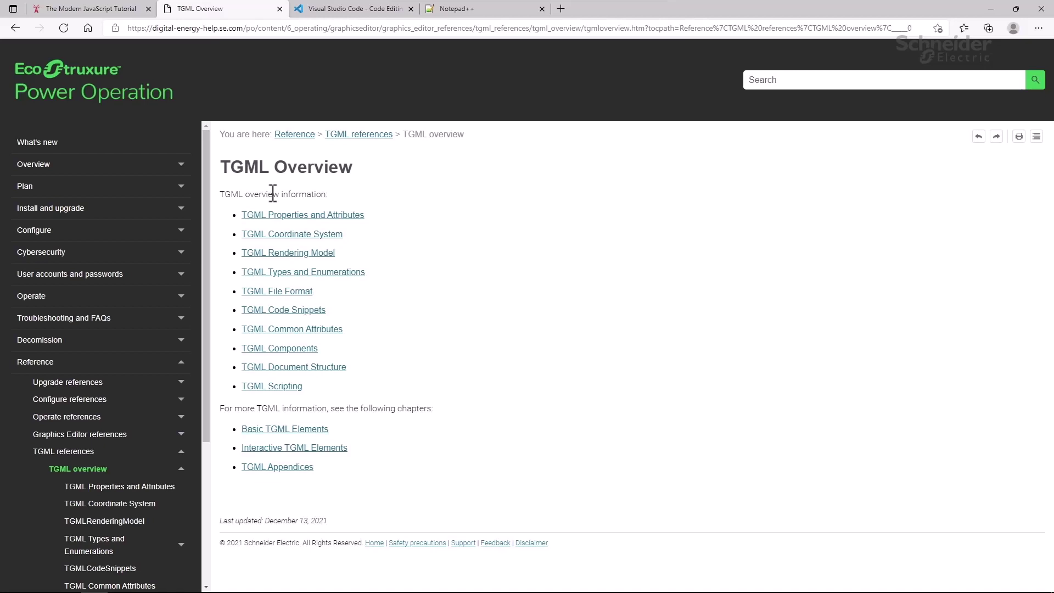
# Step: Go to the TGML Scripting help page listing the supported event methods
pyautogui.click(274, 389)
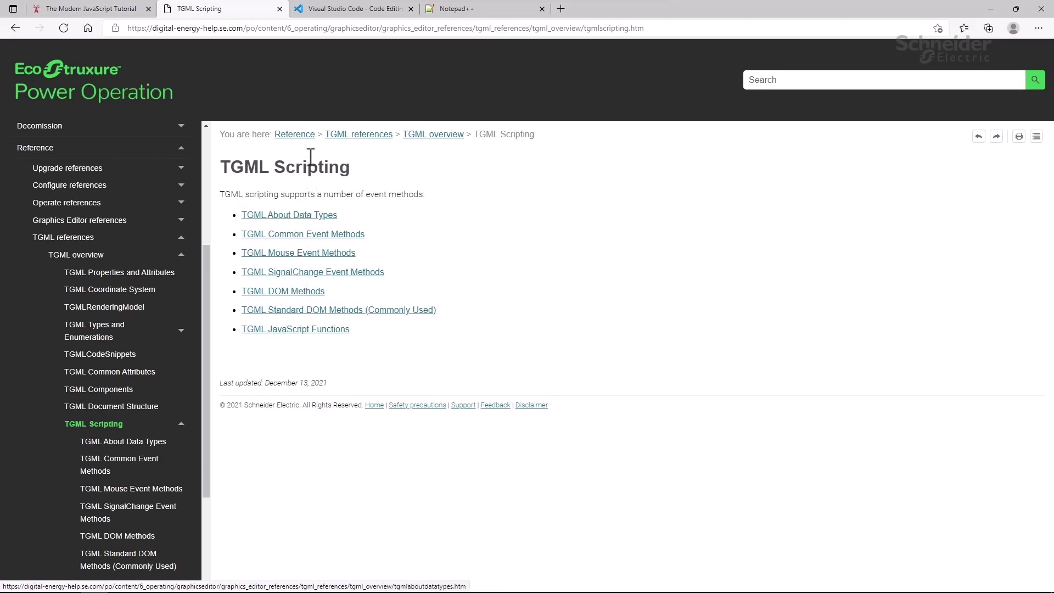
# Step: Switch the browser to the Visual Studio Code website
pyautogui.click(343, 9)
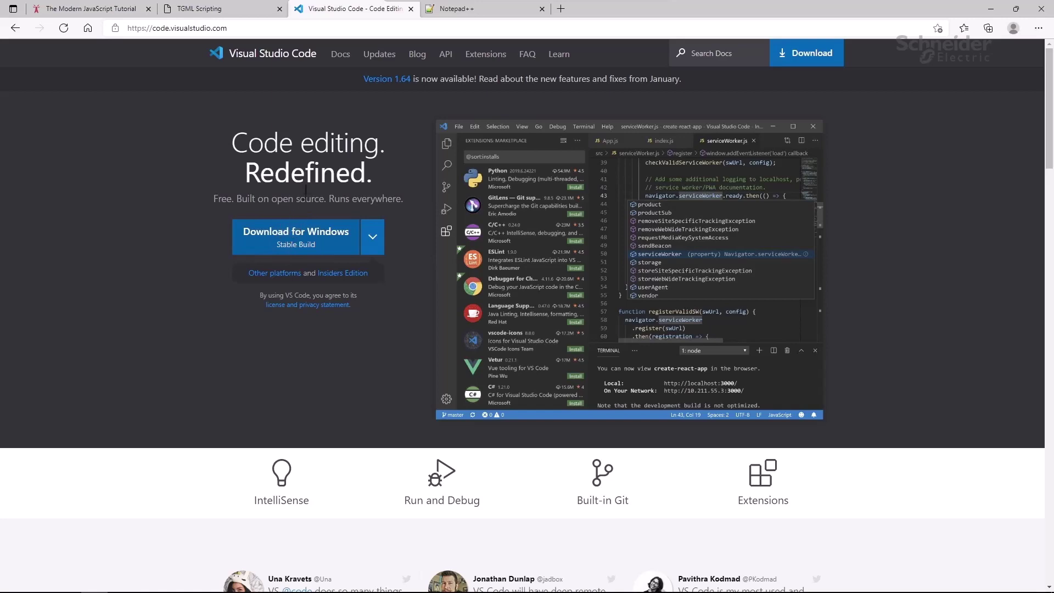
# Step: View the Notepad++ site, return to the VS Code page, and bring up the open-windows overview
pyautogui.click(452, 11)
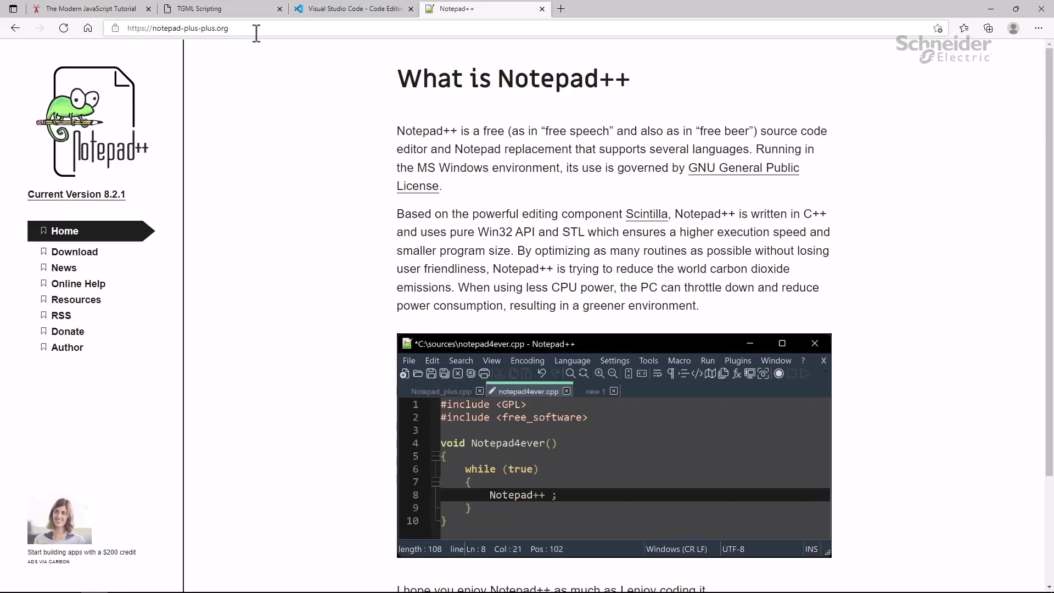
pyautogui.hotkey('ctrl', 'shift', 'Tab')
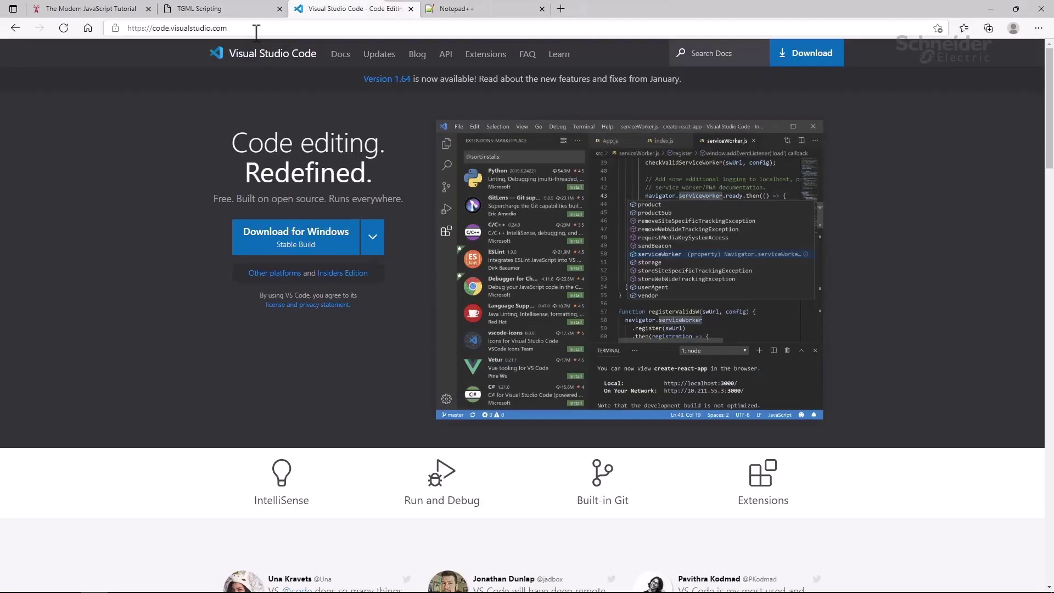
pyautogui.hotkey('alt', 'Tab')
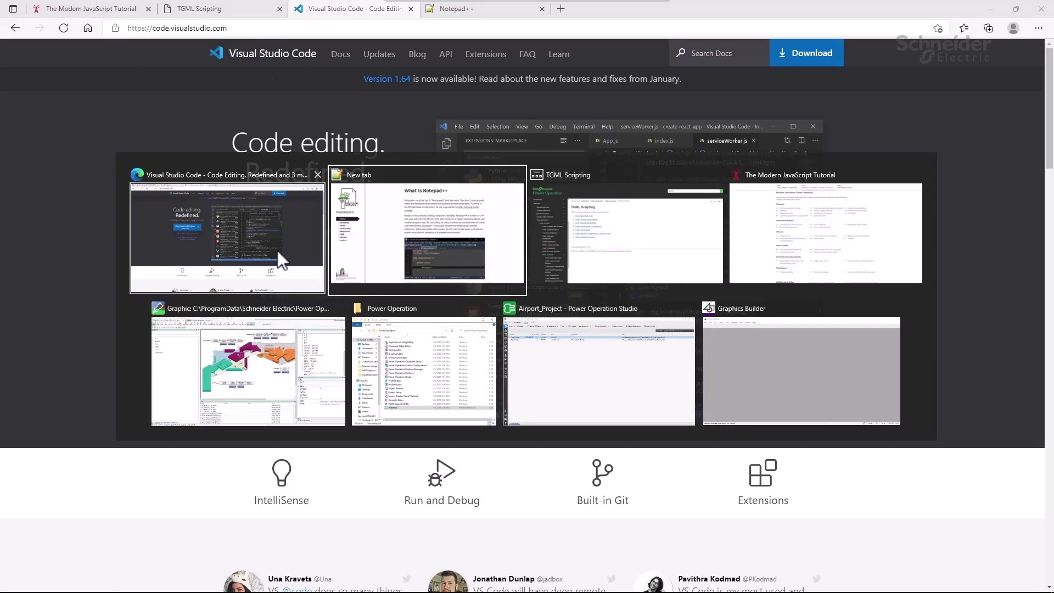
# Step: Return to Graphics Editor and edit the Script object's Content, showing click(evt) and load(evt)
pyautogui.click(276, 349)
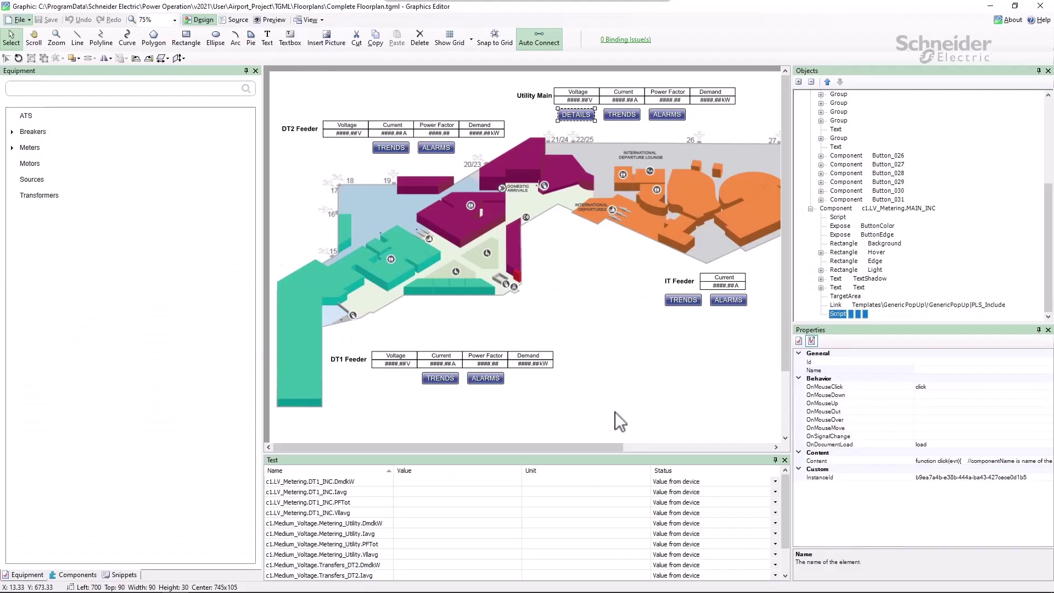
pyautogui.click(1041, 460)
pyautogui.click(1047, 460)
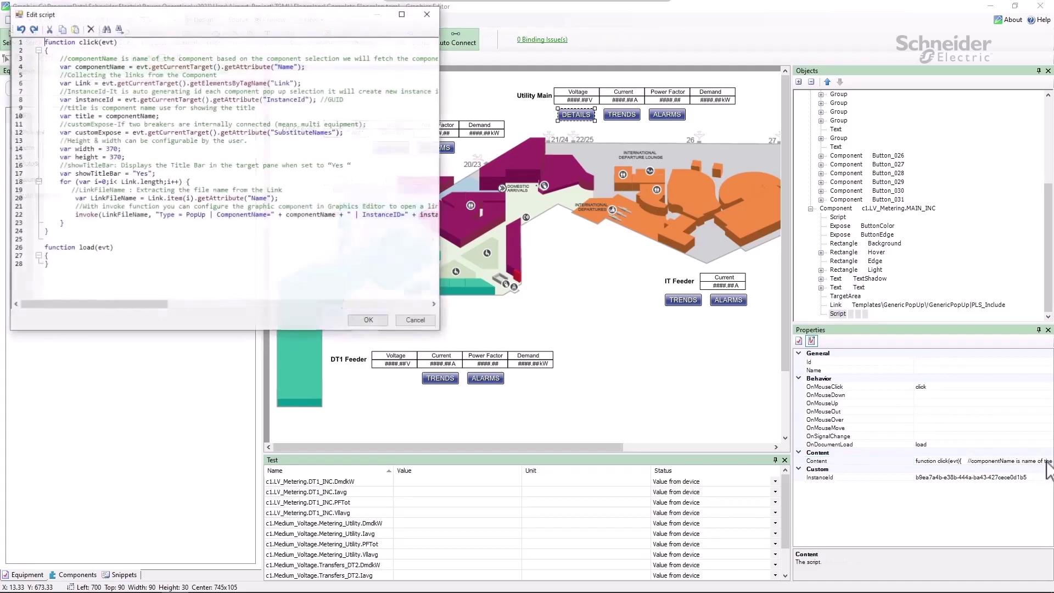